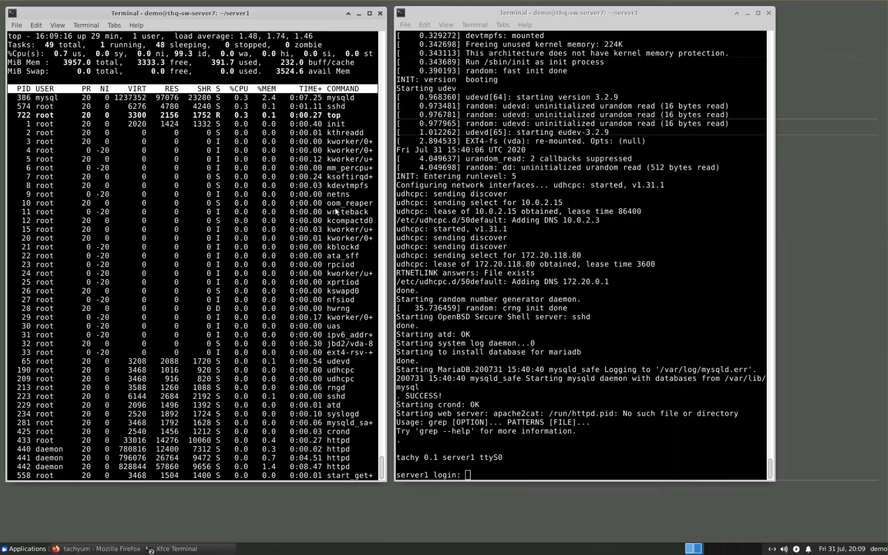
Quit the running top process monitor and clear the terminal
{"action": "left_click", "coordinate": [851, 53]}
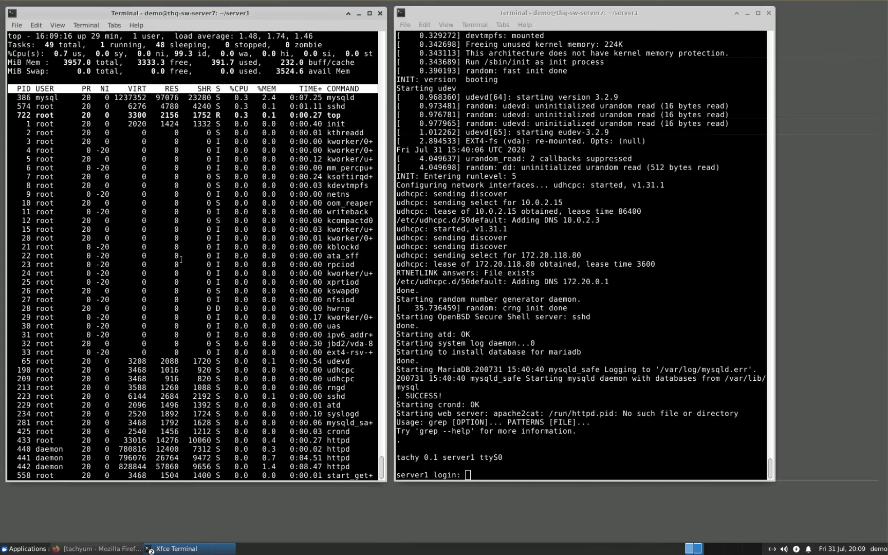
{"action": "key", "text": "q"}
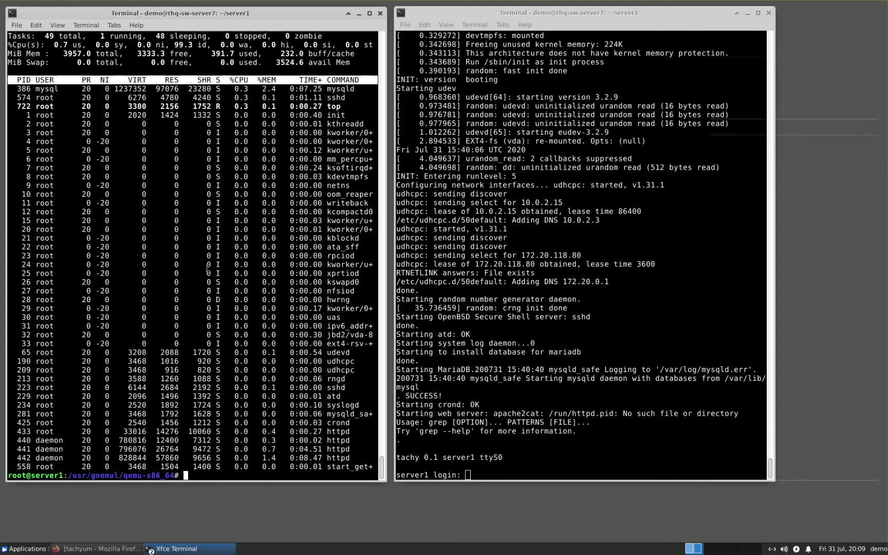
{"action": "key", "text": "ctrl+l"}
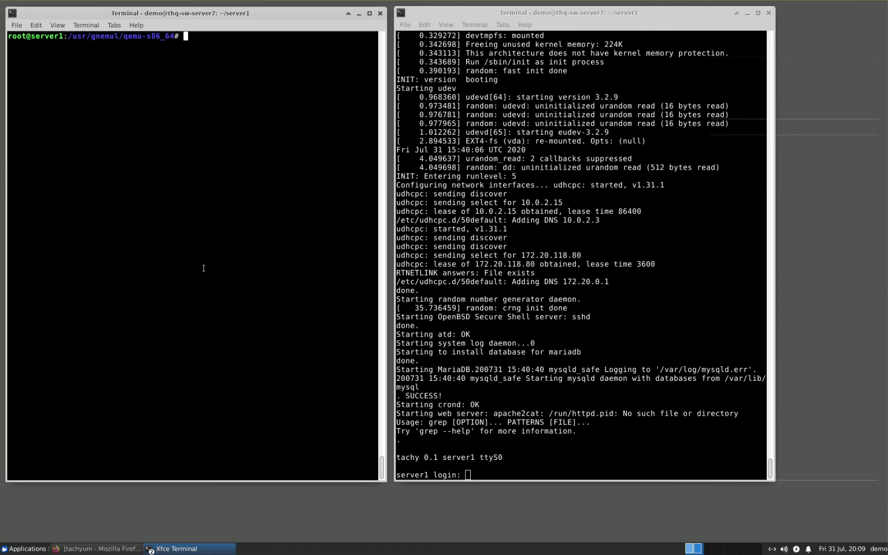
Check whether unzip and zip are installed natively using the which command
{"action": "type", "text": "which unzip"}
{"action": "key", "text": "Return"}
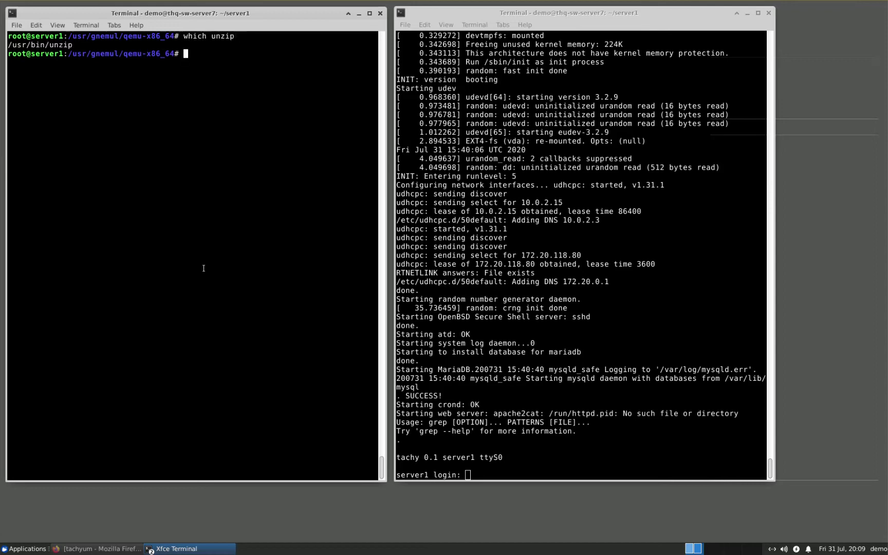
{"action": "type", "text": "which zip"}
{"action": "key", "text": "Return"}
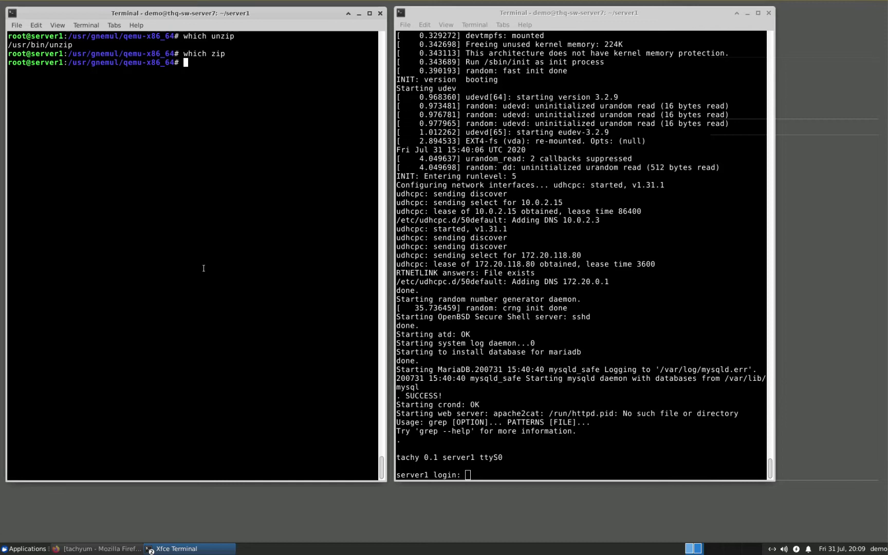
Change to the /usr/gnemul/qemu-x86_64/ directory and list its contents
{"action": "type", "text": "cd /"}
{"action": "type", "text": "usr/gnemul/"}
{"action": "type", "text": "qemu-"}
{"action": "type", "text": "x"}
{"action": "key", "text": "Tab"}
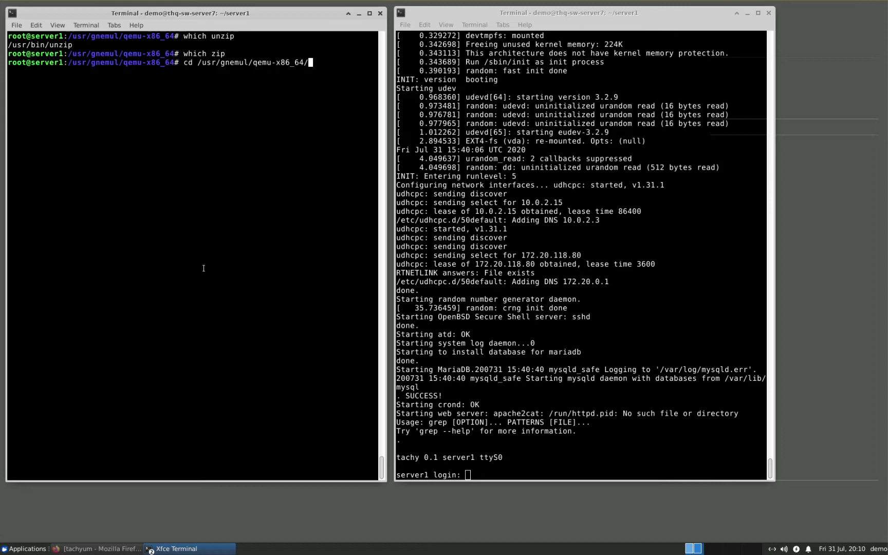
{"action": "key", "text": "Return"}
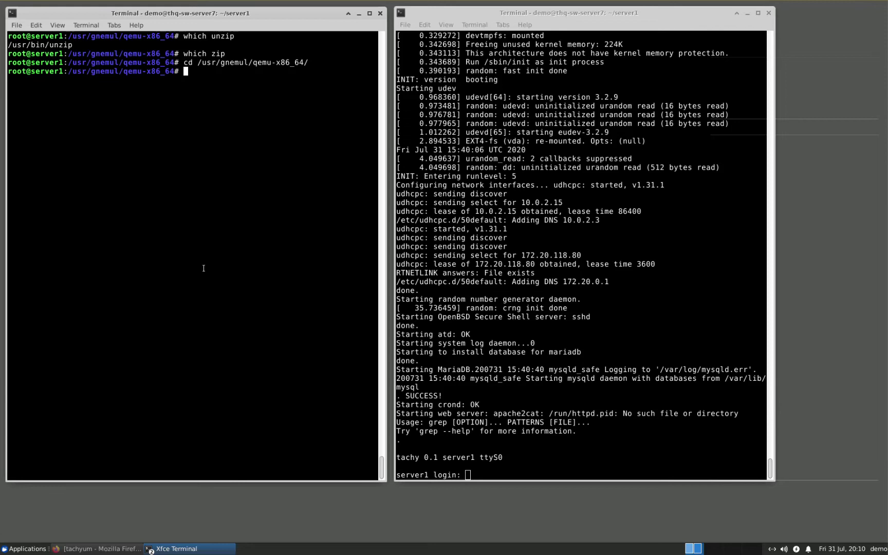
{"action": "type", "text": "ls"}
{"action": "key", "text": "Return"}
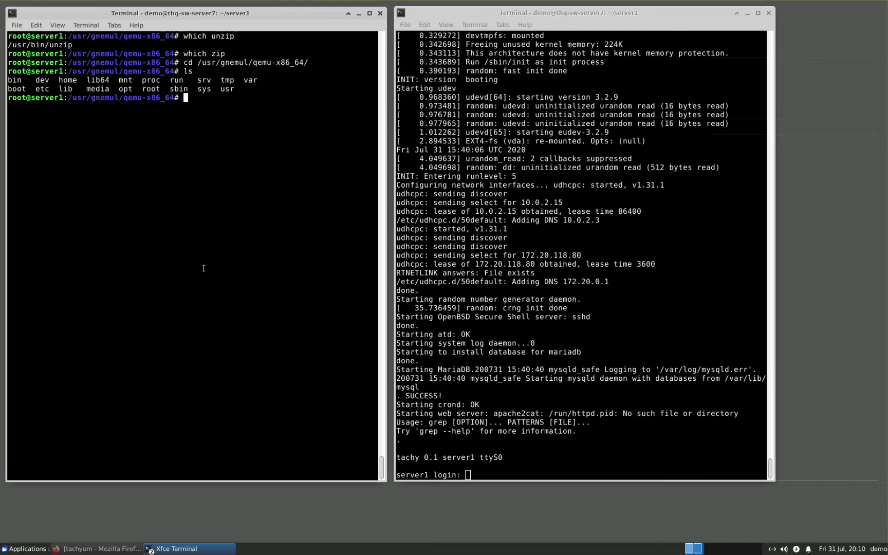
Check for usr/bin/zip in the x86_64 tree, trying cd and then ls on that path
{"action": "type", "text": "cd usr/bin/zip"}
{"action": "key", "text": "Return"}
{"action": "key", "text": "Up"}
{"action": "key", "text": "Home"}
{"action": "key", "text": "Delete"}
{"action": "key", "text": "Delete"}
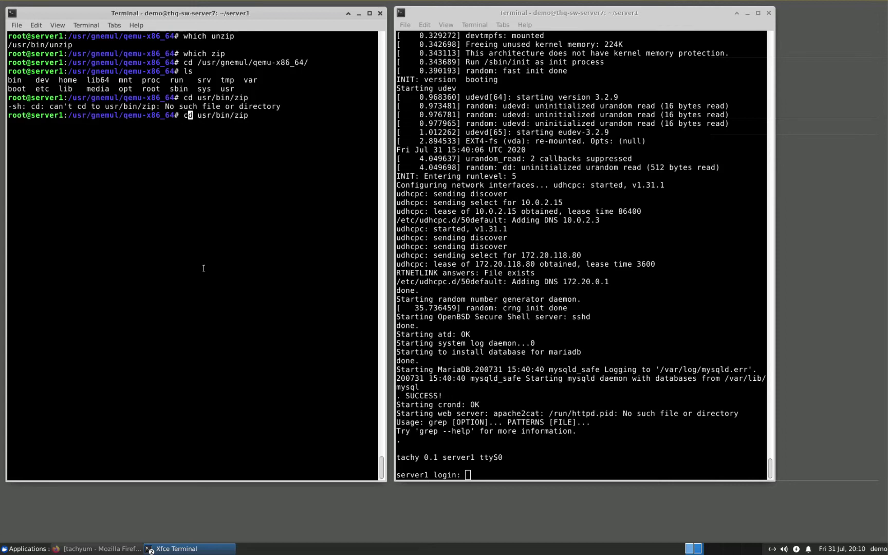
{"action": "type", "text": "ls"}
{"action": "key", "text": "Return"}
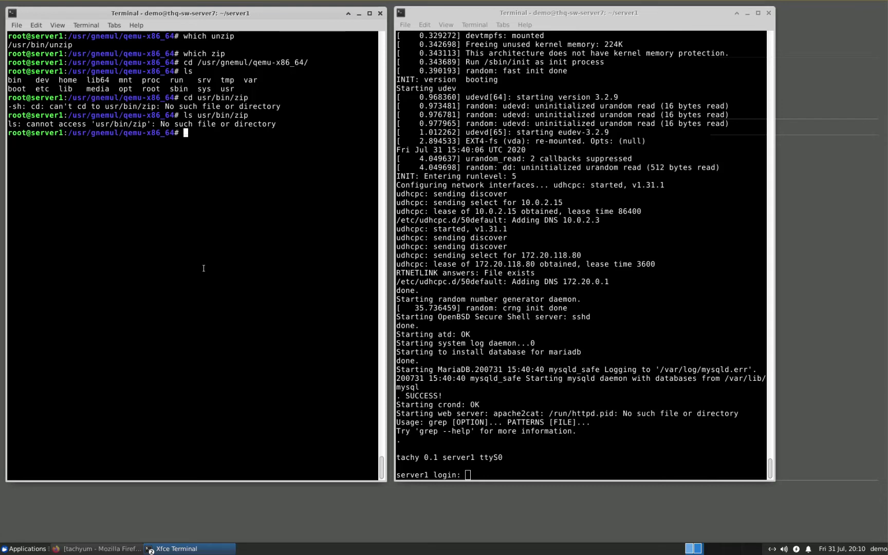
Install the zip package with apt-get_x86 and accept the installation
{"action": "type", "text": "apt-get_x86 install zip"}
{"action": "key", "text": "Return"}
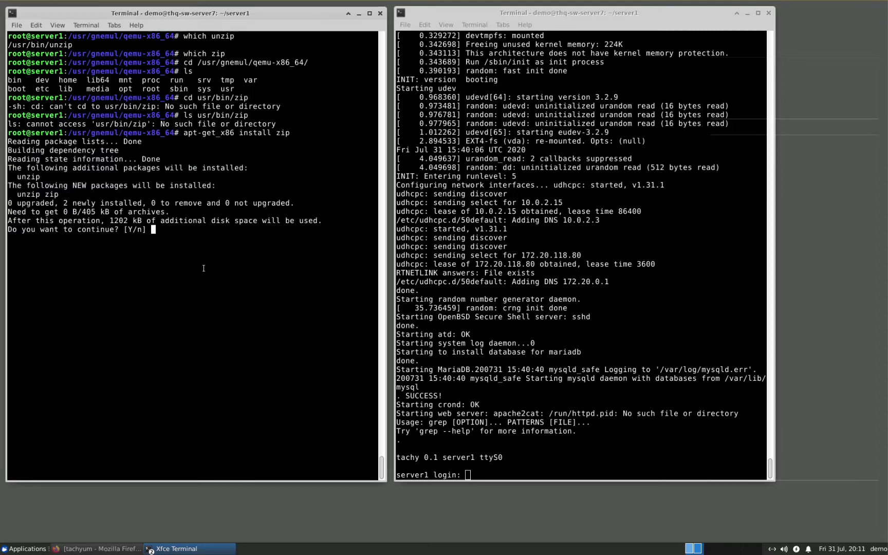
{"action": "key", "text": "Return"}
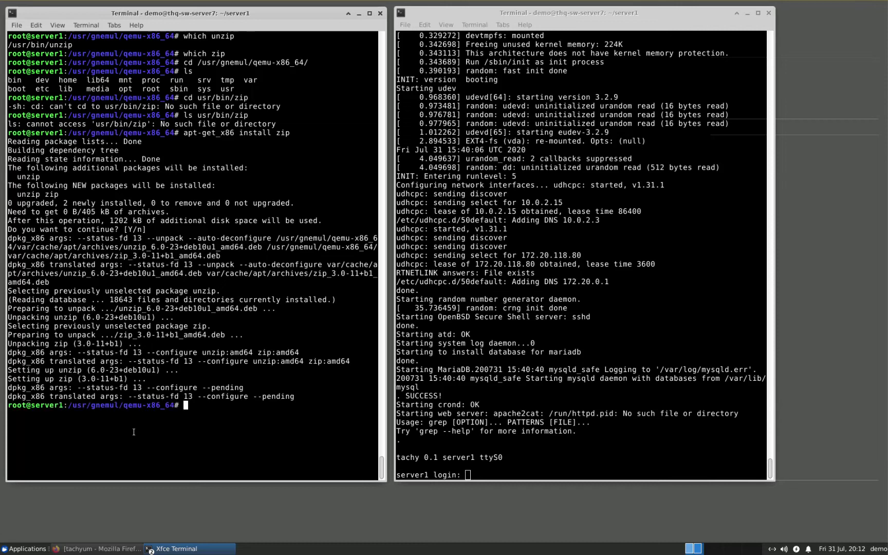
List usr/bin/zip and inspect its binary type with file, highlighting the ELF architecture details
{"action": "type", "text": "ls usr/bin/zip"}
{"action": "key", "text": "Return"}
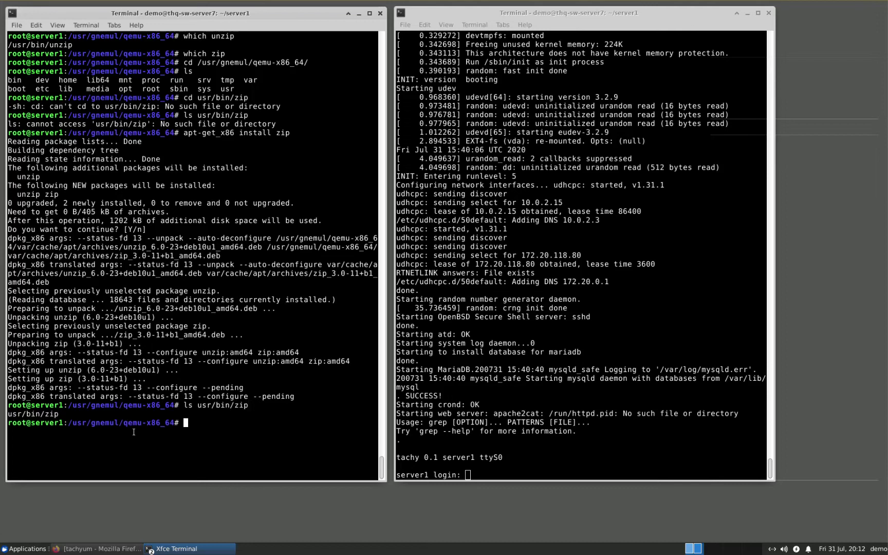
{"action": "key", "text": "Up"}
{"action": "key", "text": "Home"}
{"action": "key", "text": "Right"}
{"action": "key", "text": "Right"}
{"action": "key", "text": "BackSpace"}
{"action": "key", "text": "BackSpace"}
{"action": "type", "text": "file"}
{"action": "key", "text": "Return"}
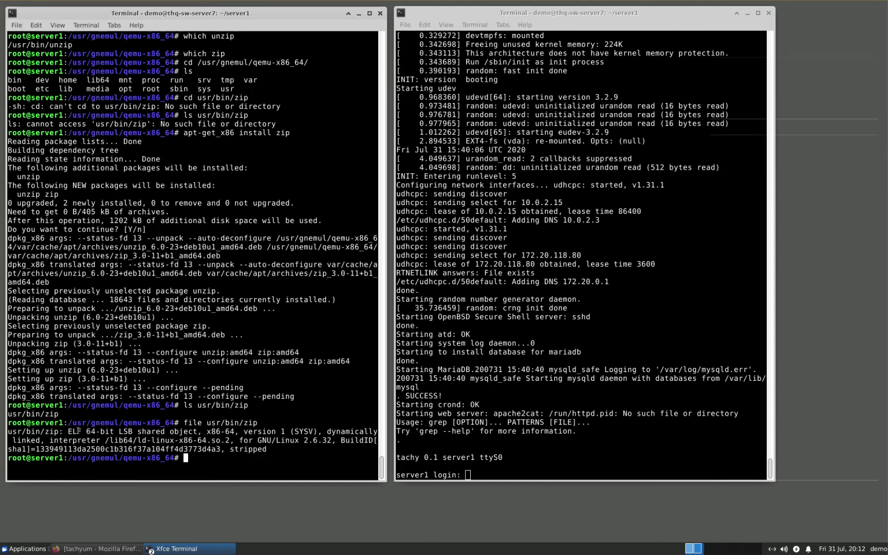
{"action": "left_click_drag", "start_coordinate": [69, 431], "coordinate": [235, 431]}
{"action": "left_click", "coordinate": [189, 442]}
Compress everything matching usr/bin/* into /tmp/1.zip with the x86 usr/bin/zip binary
{"action": "type", "text": "usr/bin/zip /tmp"}
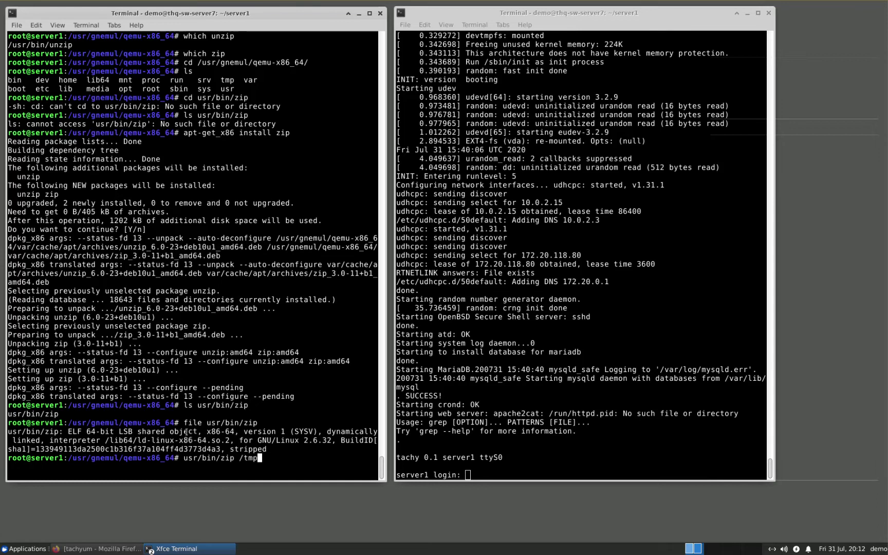
{"action": "type", "text": "/1.zip usr/bin/"}
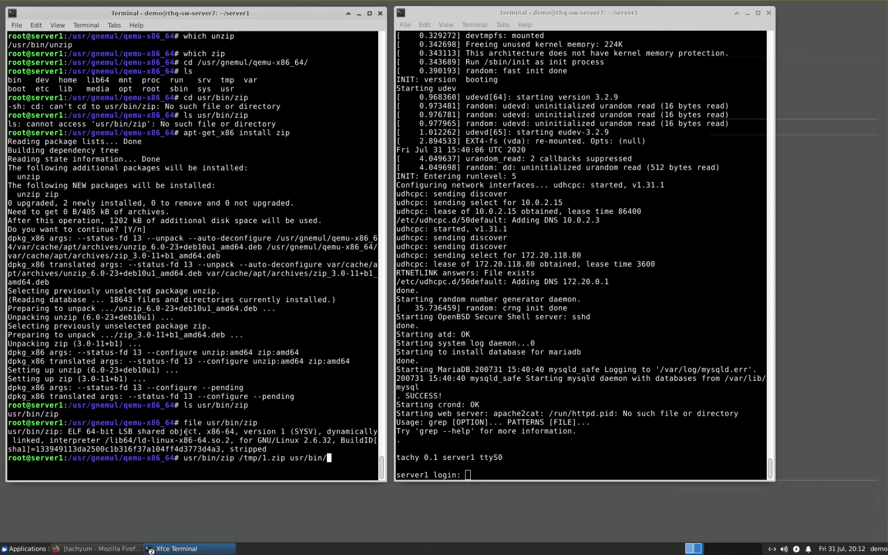
{"action": "type", "text": "*"}
{"action": "key", "text": "Return"}
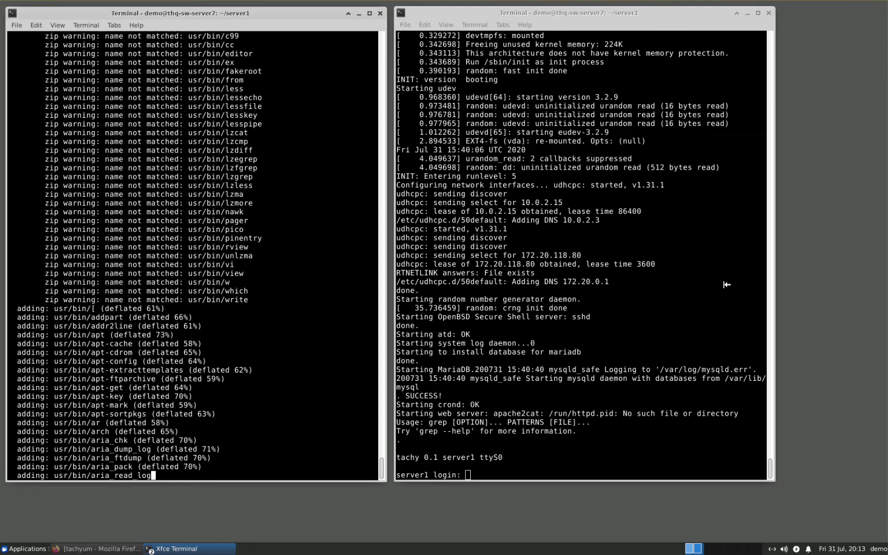
Log in as root in the second terminal at the server1 login prompt
{"action": "left_click", "coordinate": [604, 305]}
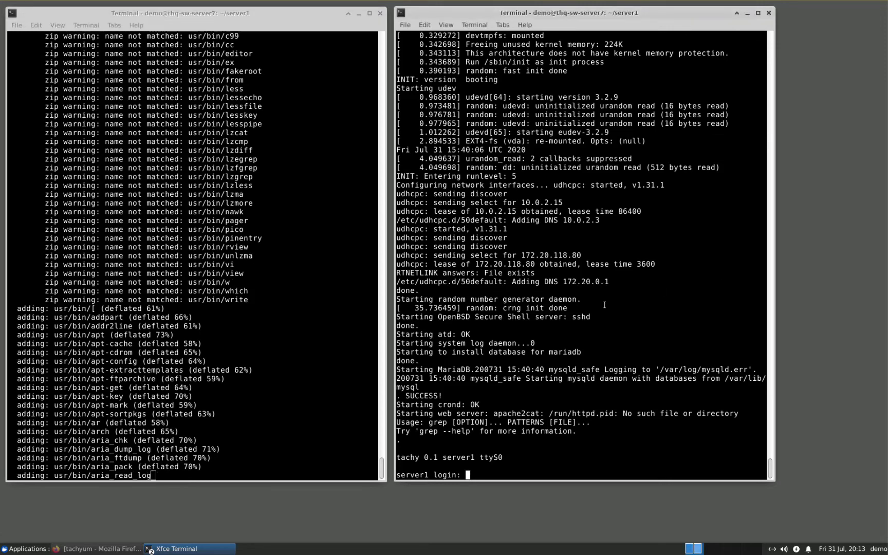
{"action": "type", "text": "root"}
{"action": "key", "text": "Return"}
List the zip processes with ps -aux | grep zip and highlight the emulator path in the zip entry
{"action": "type", "text": "ps"}
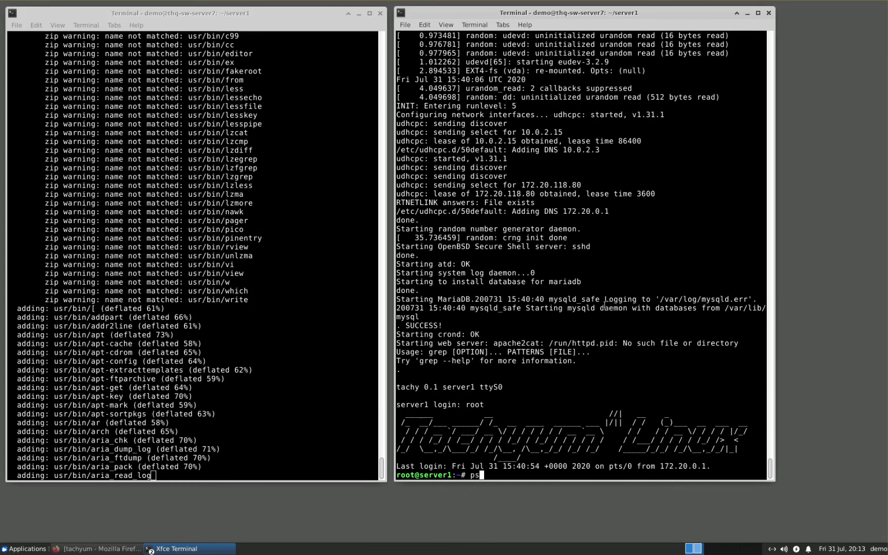
{"action": "type", "text": " -aux | grep "}
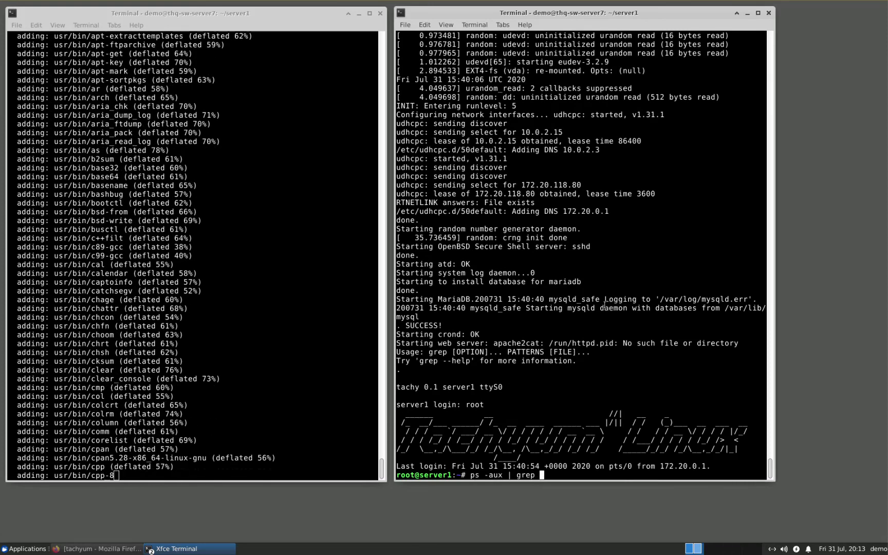
{"action": "type", "text": "zip"}
{"action": "key", "text": "Return"}
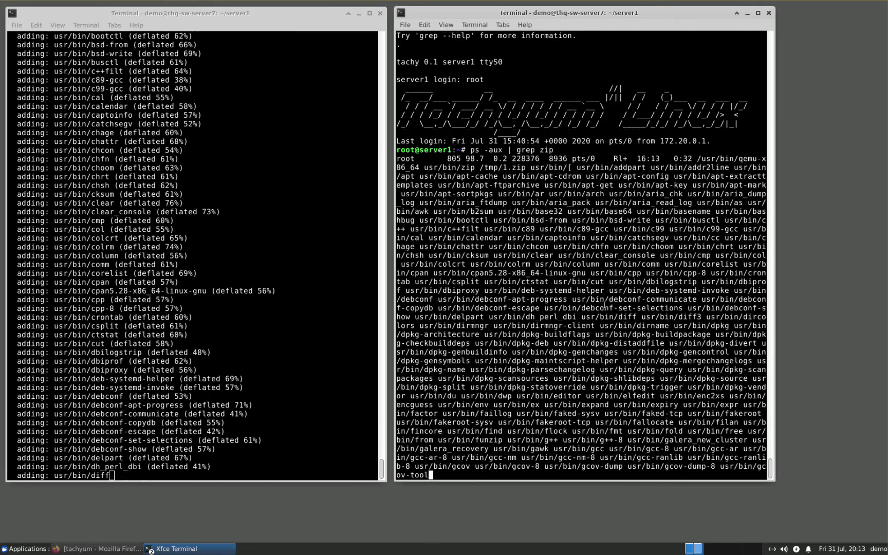
{"action": "key", "text": "Up"}
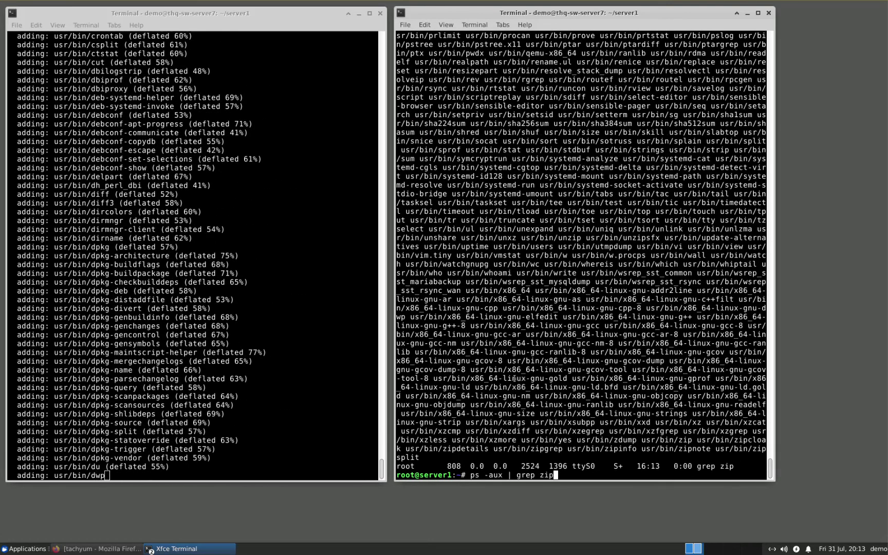
{"action": "scroll", "coordinate": [530, 412], "scroll_direction": "up", "scroll_amount": 2}
{"action": "scroll", "coordinate": [530, 412], "scroll_direction": "up", "scroll_amount": 20}
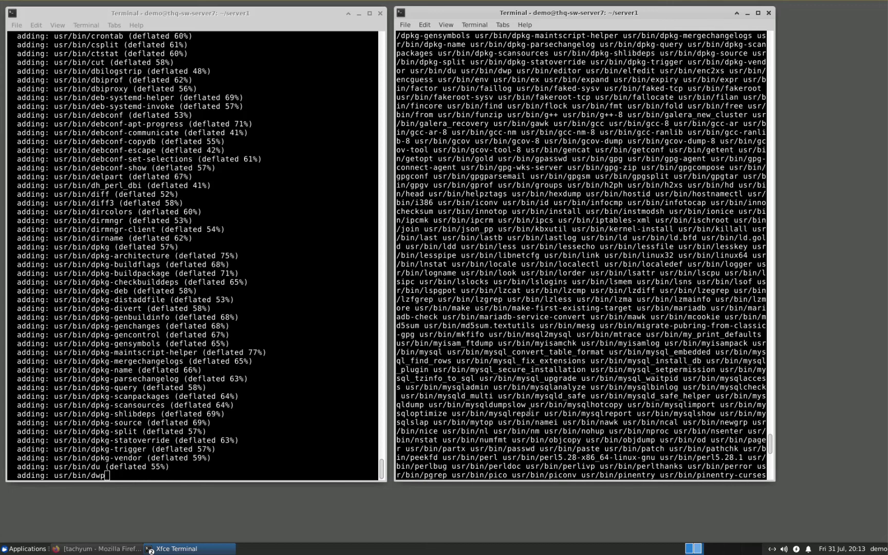
{"action": "scroll", "coordinate": [529, 412], "scroll_direction": "up", "scroll_amount": 2}
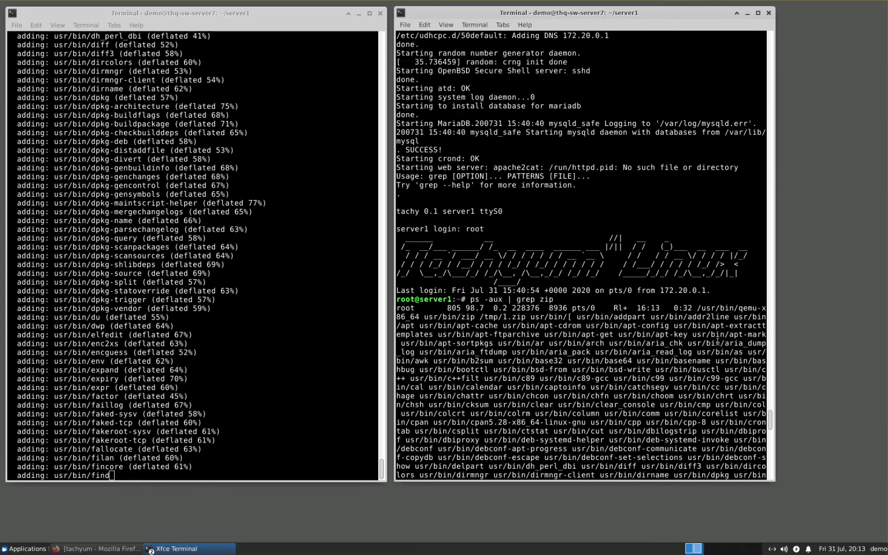
{"action": "double_click", "coordinate": [726, 308]}
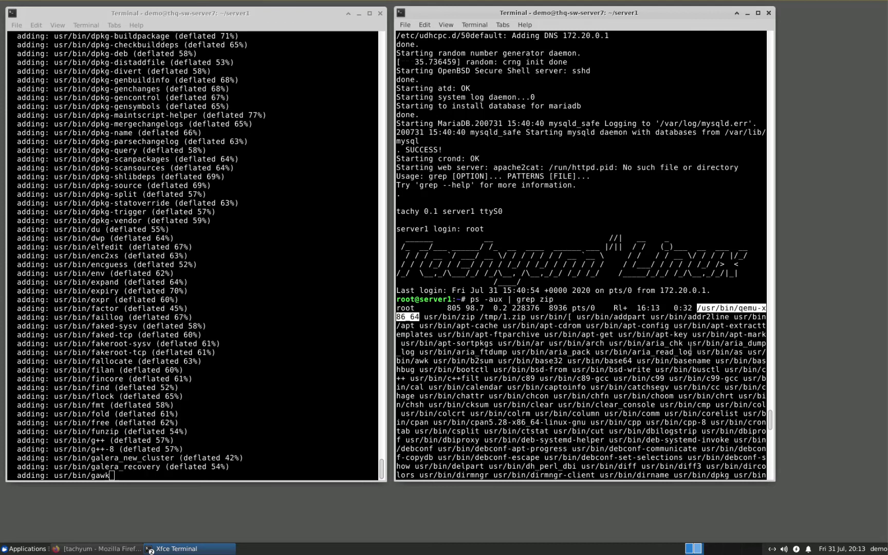
{"action": "scroll", "coordinate": [690, 347], "scroll_direction": "down", "scroll_amount": 1}
{"action": "key", "text": "Up"}
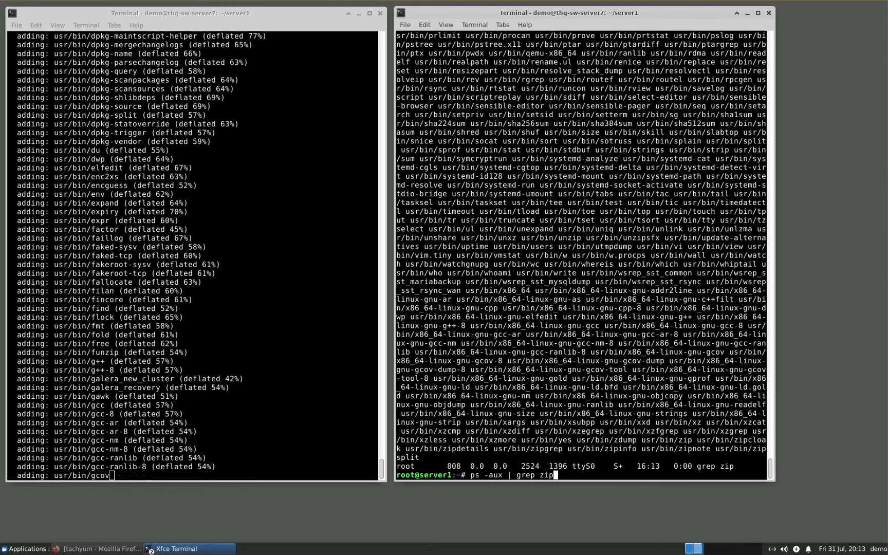
Interrupt the zip compression in the first terminal and change to the ../qemu-aarch64/ directory
{"action": "left_click", "coordinate": [227, 377]}
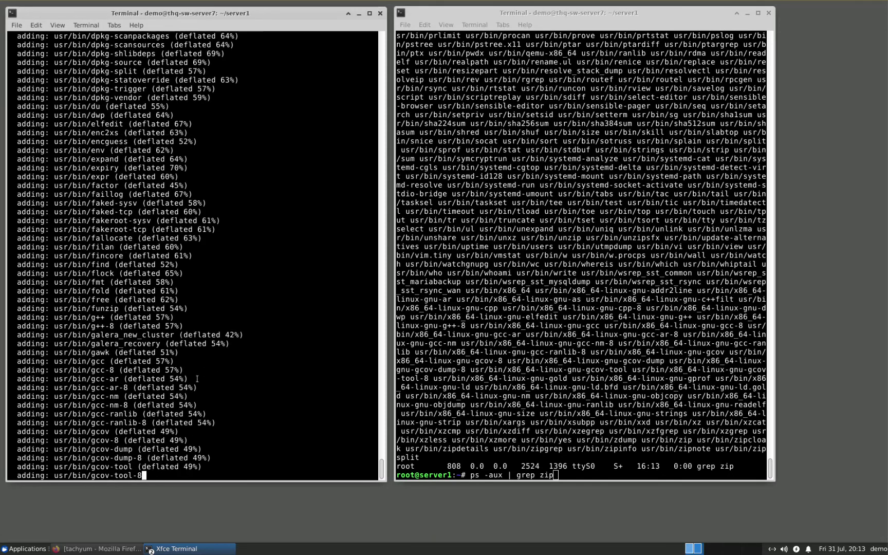
{"action": "key", "text": "ctrl+c"}
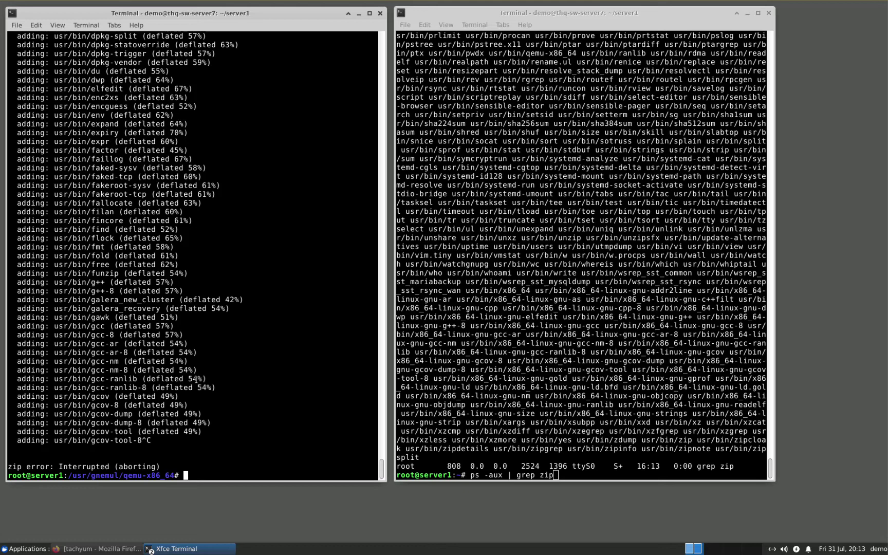
{"action": "type", "text": "cd ../a"}
{"action": "key", "text": "BackSpace"}
{"action": "type", "text": "qemu-a"}
{"action": "key", "text": "Tab"}
{"action": "key", "text": "Return"}
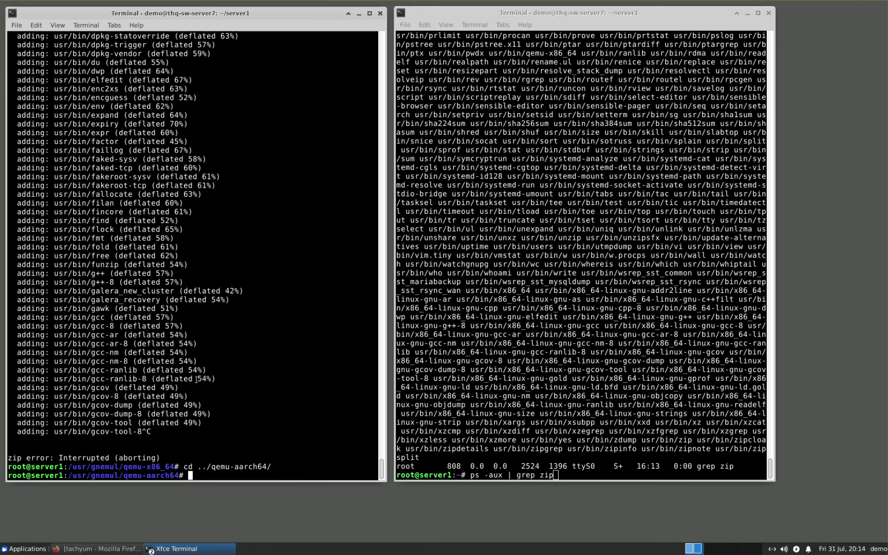
Inspect the type of usr/bin/whoami with file and highlight its architecture
{"action": "type", "text": "file usr/bin/whoami"}
{"action": "key", "text": "Return"}
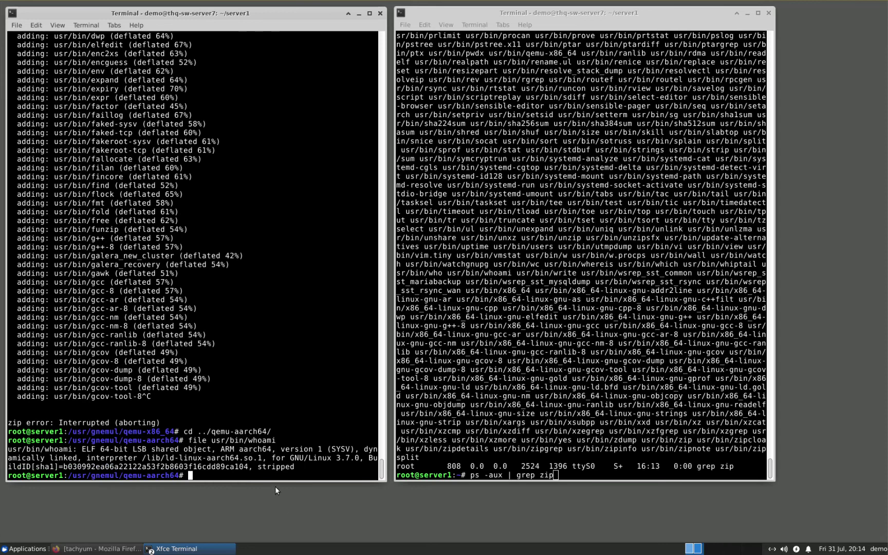
{"action": "double_click", "coordinate": [251, 449]}
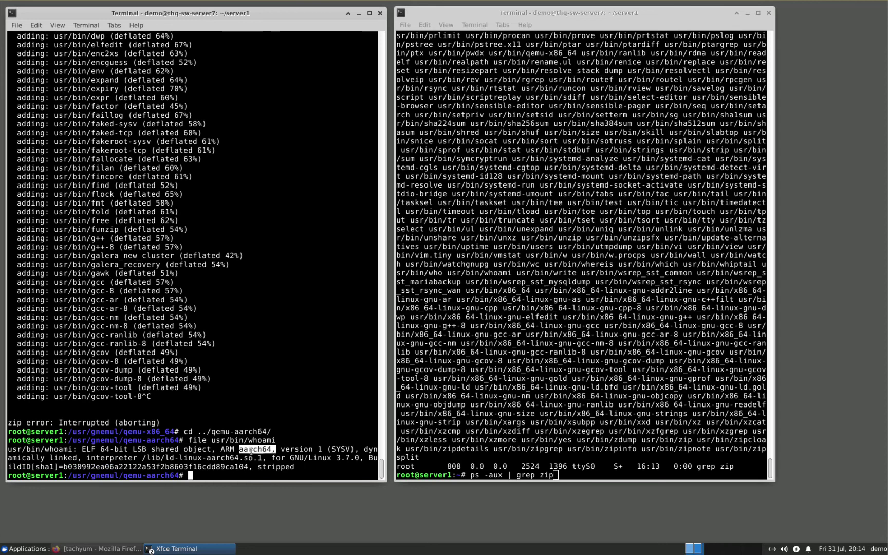
{"action": "left_click", "coordinate": [200, 455]}
Run the ARM usr/bin/whoami binary from the qemu-aarch64 directory
{"action": "type", "text": "usr"}
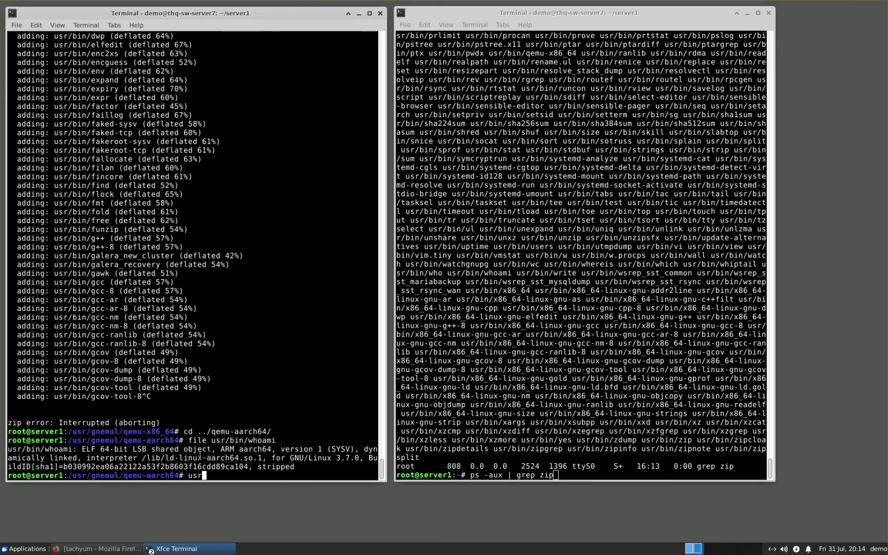
{"action": "type", "text": "/bin/whoami"}
{"action": "key", "text": "Return"}
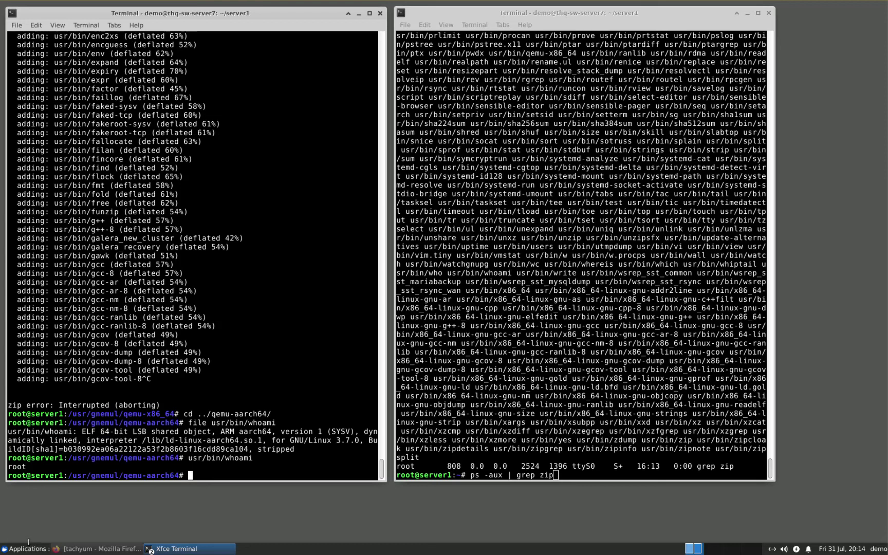
Return to the home directory and change into its qemu folder
{"action": "type", "text": "cd "}
{"action": "type", "text": "/"}
{"action": "type", "text": "qem"}
{"action": "key", "text": "BackSpace"}
{"action": "key", "text": "BackSpace"}
{"action": "key", "text": "BackSpace"}
{"action": "key", "text": "BackSpace"}
{"action": "key", "text": "Return"}
{"action": "type", "text": "cd qemu"}
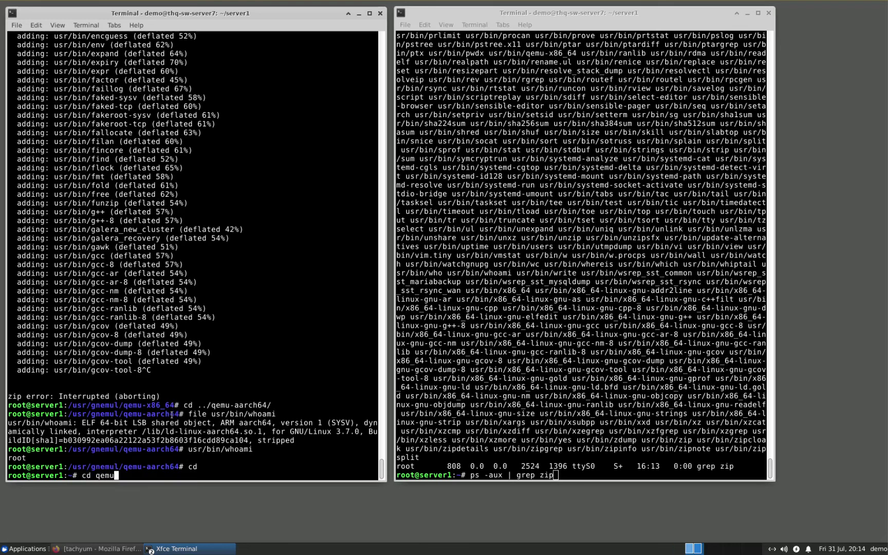
{"action": "key", "text": "Return"}
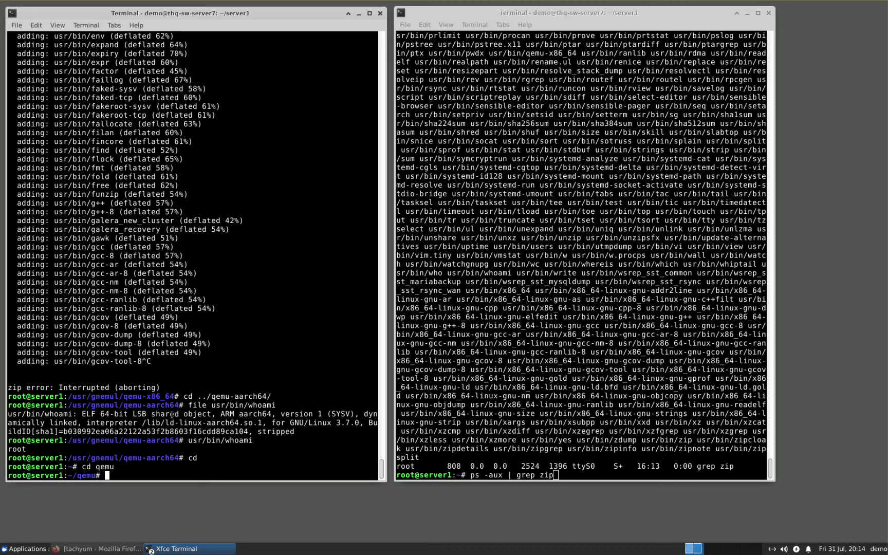
{"action": "type", "text": "./nano-"}
{"action": "type", "text": "r"}
{"action": "key", "text": "BackSpace"}
{"action": "key", "text": "Tab"}
{"action": "key", "text": "Tab"}
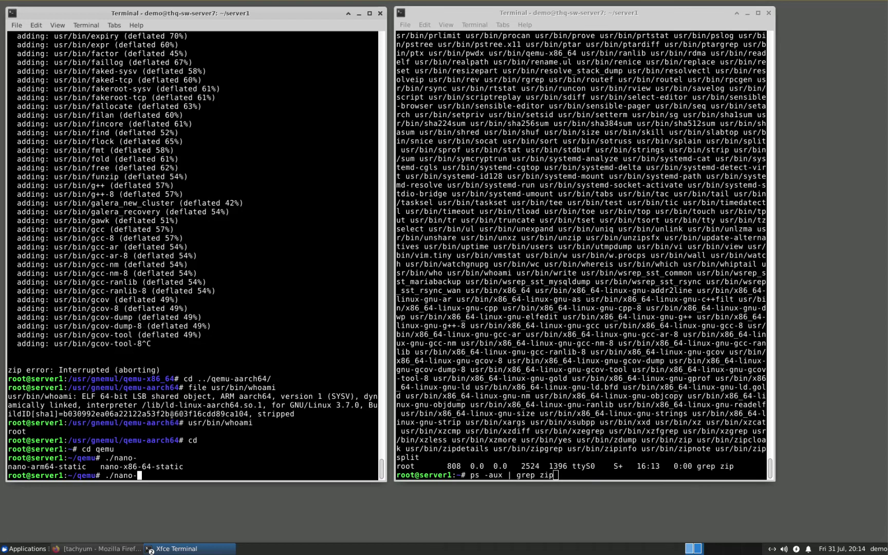
{"action": "key", "text": "BackSpace"}
{"action": "key", "text": "BackSpace"}
{"action": "key", "text": "BackSpace"}
{"action": "key", "text": "BackSpace"}
{"action": "key", "text": "BackSpace"}
{"action": "key", "text": "BackSpace"}
{"action": "key", "text": "BackSpace"}
List the qemu folder's files and start the bc-riscv64-static calculator
{"action": "type", "text": "ls"}
{"action": "key", "text": "Return"}
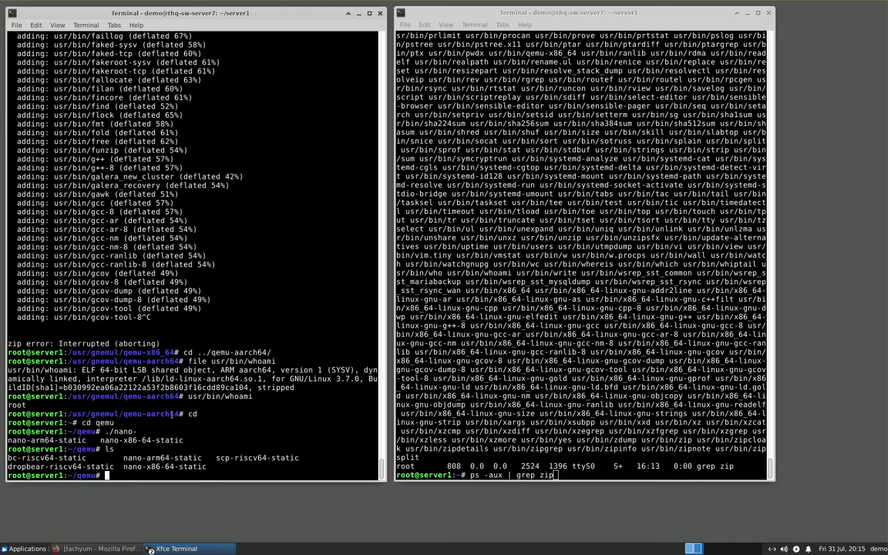
{"action": "type", "text": "./bc"}
{"action": "key", "text": "Tab"}
{"action": "key", "text": "Return"}
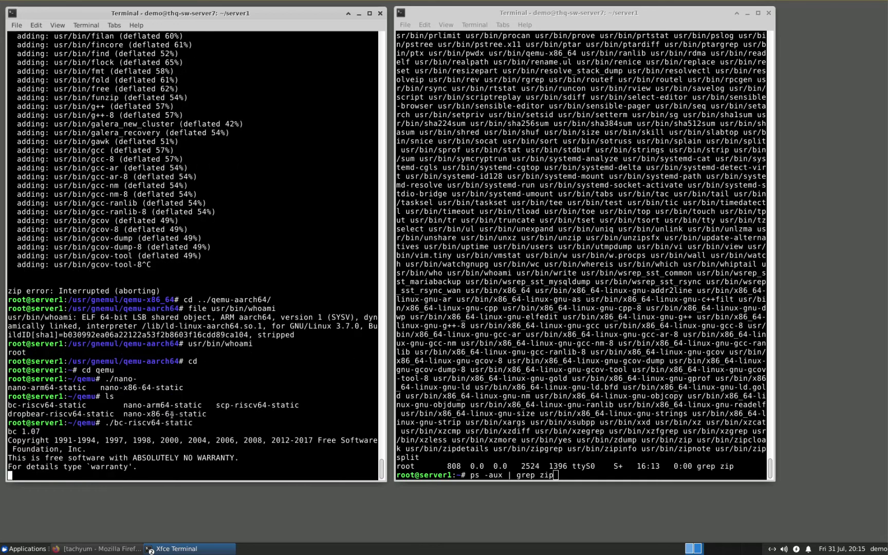
Calculate 1 + 2 in the RISC-V bc calculator and exit it
{"action": "type", "text": "1 + 2"}
{"action": "key", "text": "Return"}
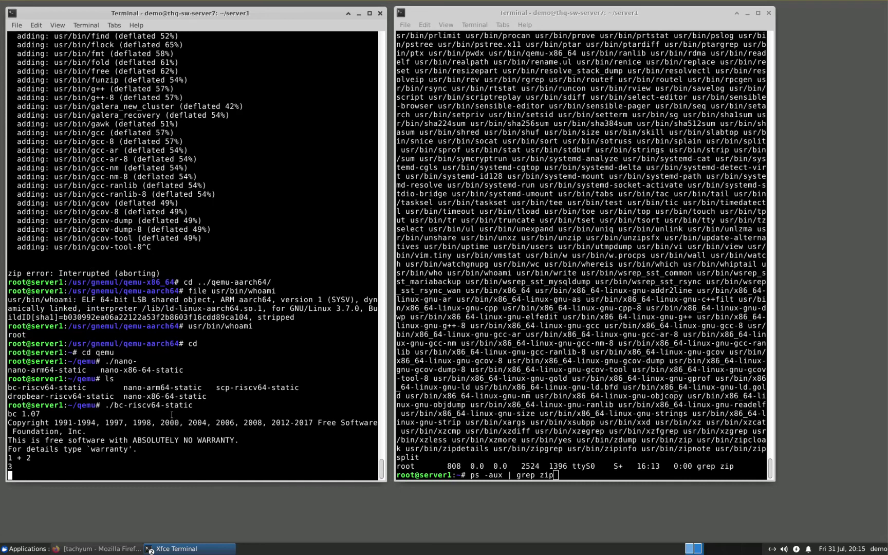
{"action": "key", "text": "ctrl+d"}
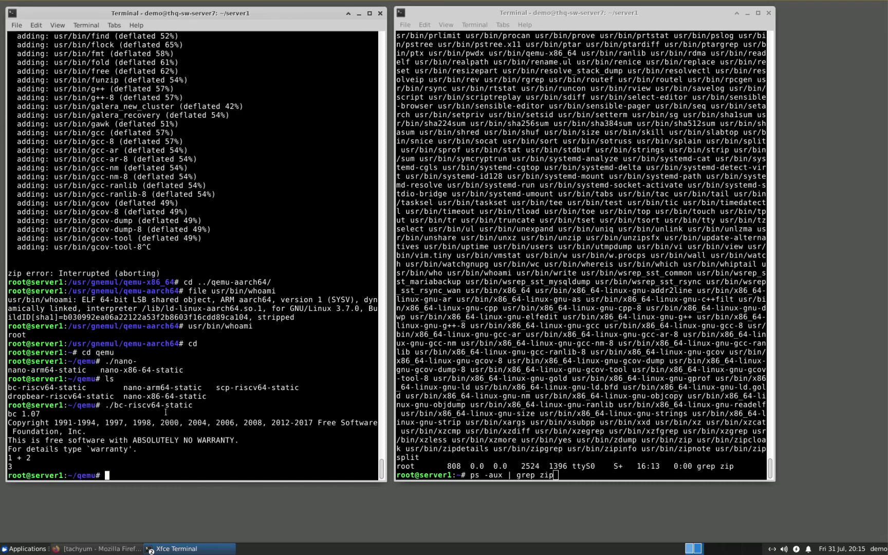